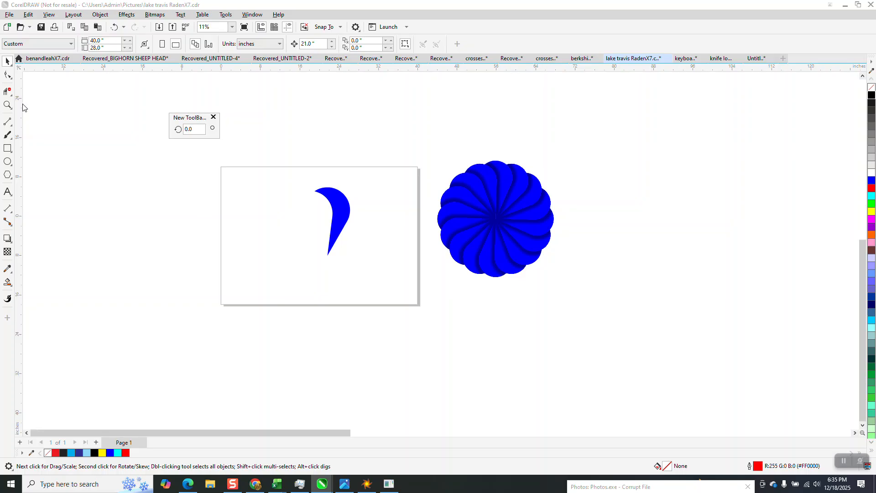
- Zoom in on the blue petal shape and apply an inner shadow to it
click(8, 105)
drag(245, 142, 458, 284)
click(7, 61)
drag(418, 205, 414, 202)
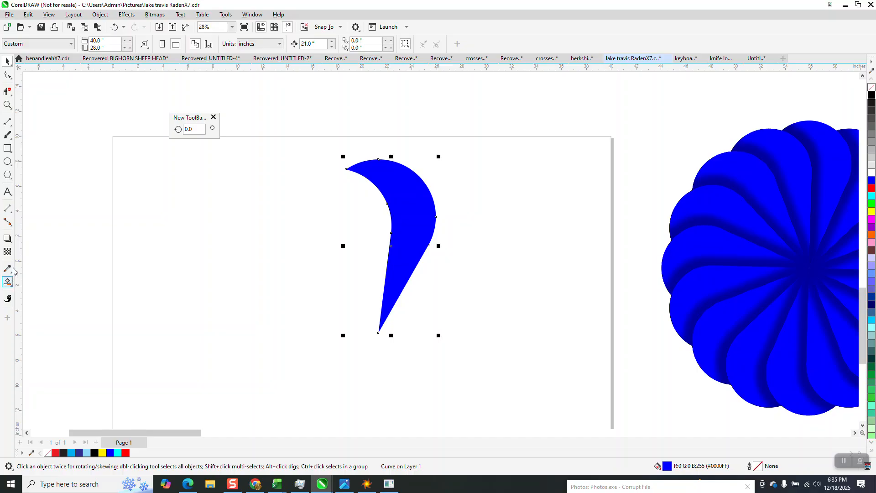
click(7, 238)
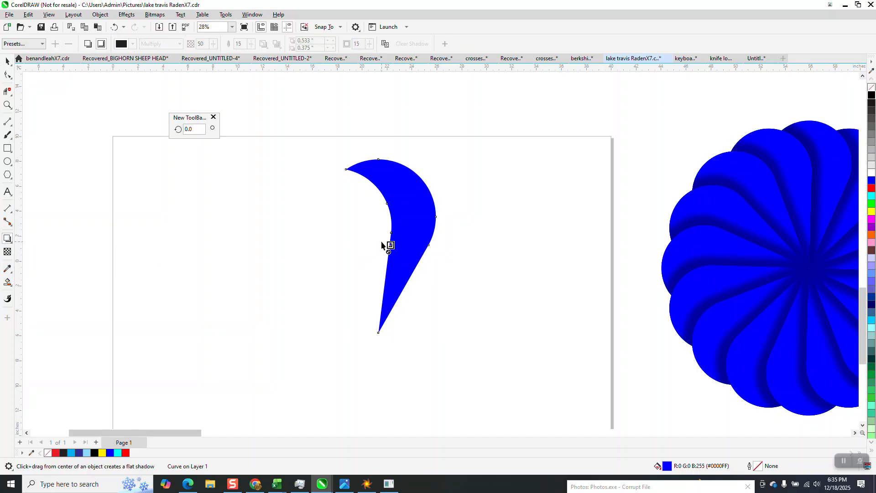
drag(390, 246, 450, 203)
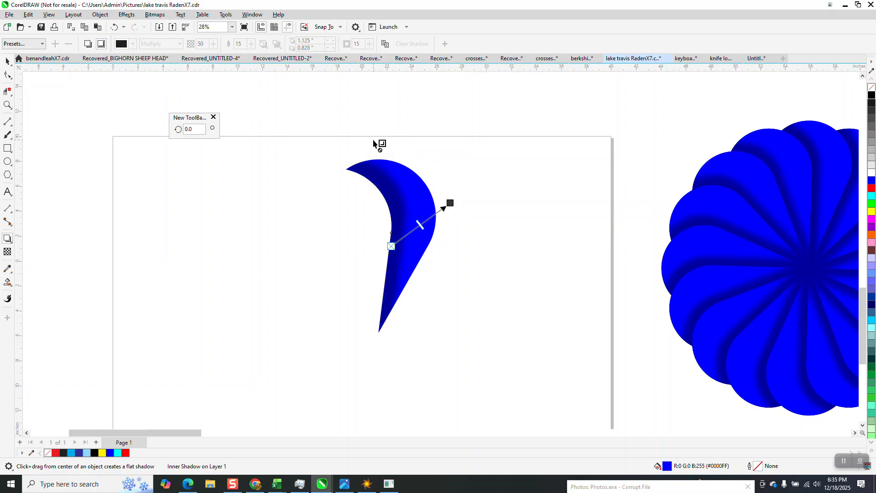
drag(450, 203, 443, 212)
- Rotate a copy of the shadowed petal 22.5° around its bottom tip
click(8, 64)
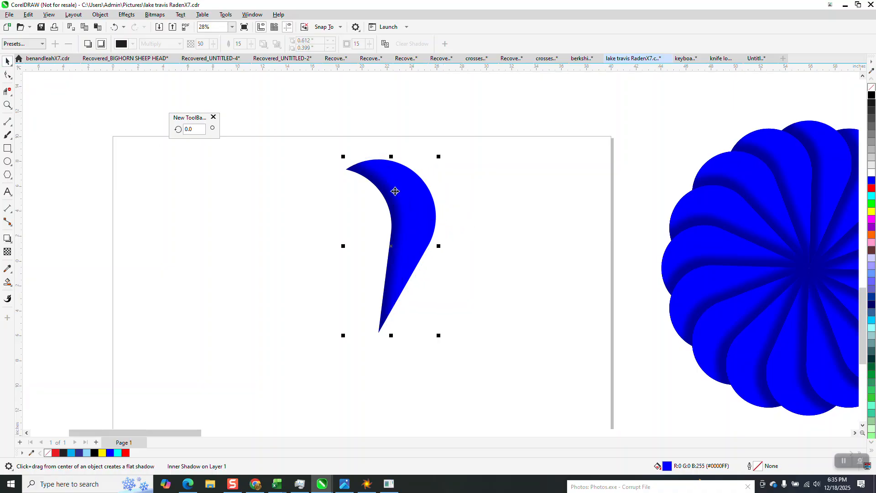
click(414, 215)
drag(393, 245, 379, 332)
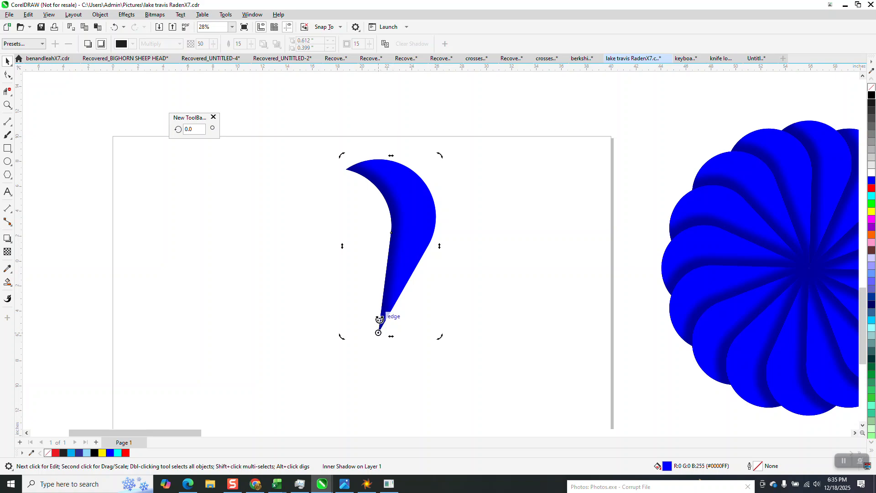
double_click(196, 127)
text(22.5)
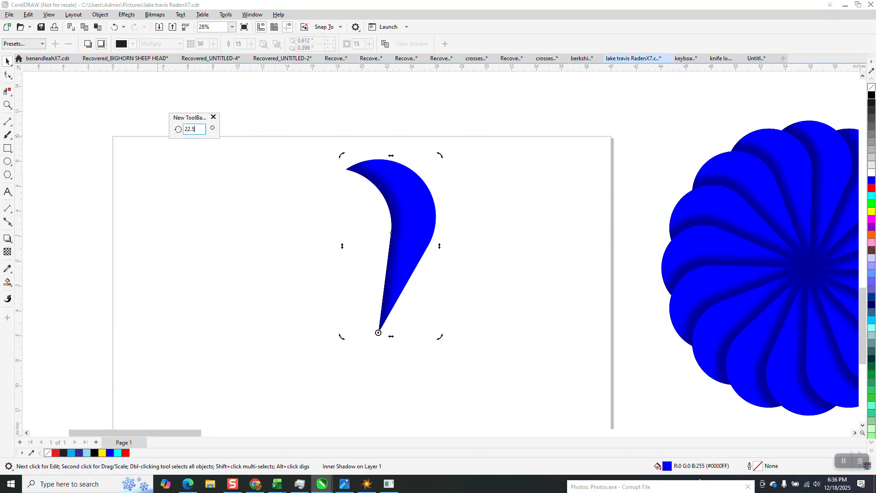
key(Return)
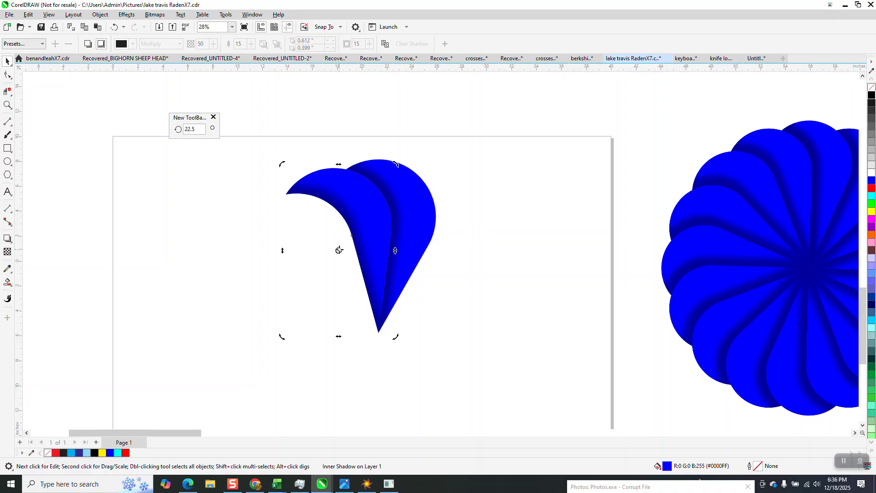
- Rotate another copy of the petal 45° around its bottom tip and duplicate it
mouse_move(338, 251)
mouse_down()
mouse_move(376, 308)
mouse_move(378, 333)
mouse_up()
click(202, 130)
text(45)
key(Return)
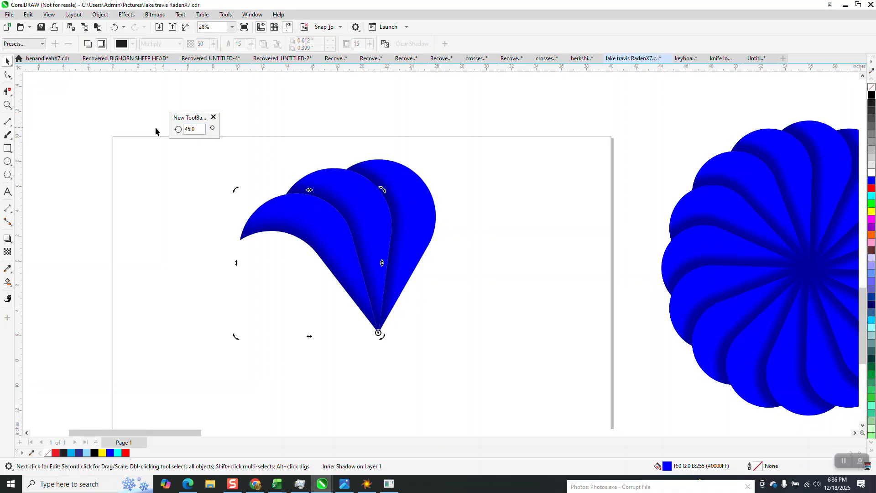
key(KP_Add)
click(313, 167)
click(326, 230)
click(339, 242)
key(Escape)
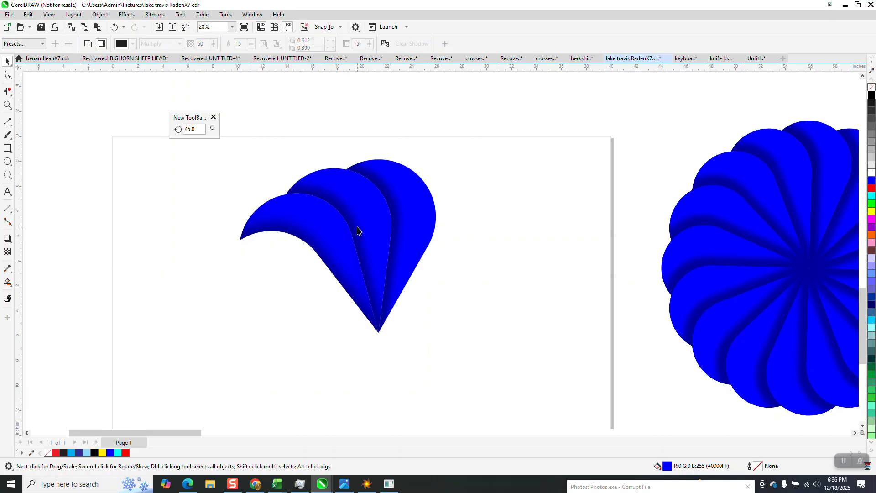
- Delete the rotated petal copies and move the original petal slightly left
click(358, 229)
key(Delete)
click(333, 250)
key(Delete)
drag(413, 225, 355, 228)
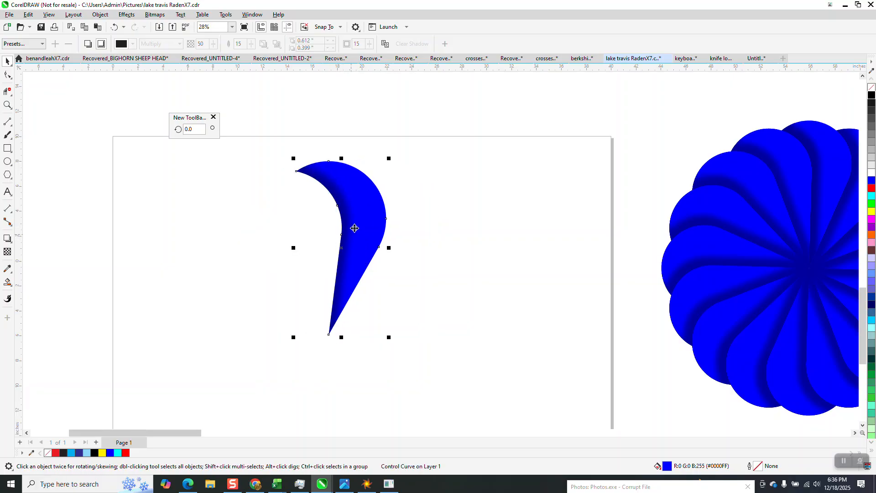
- Try to ungroup the petal from its inner shadow using Ungroup All
click(100, 15)
mouse_move(121, 173)
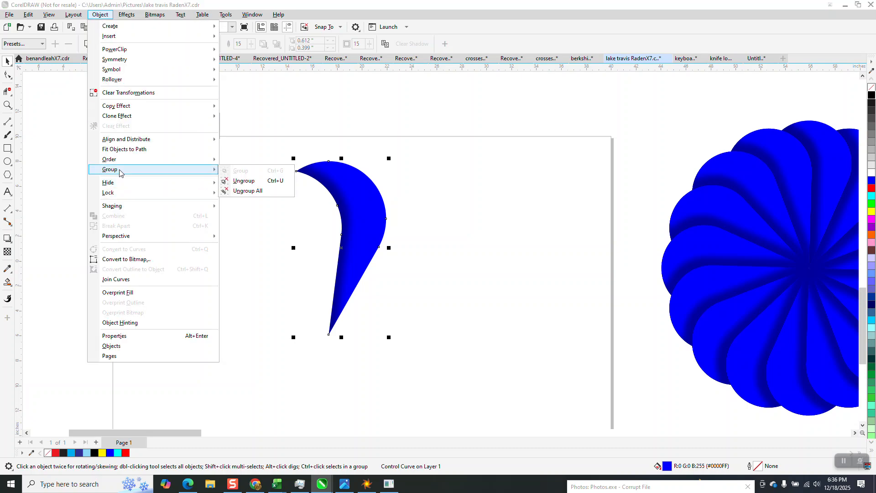
click(250, 191)
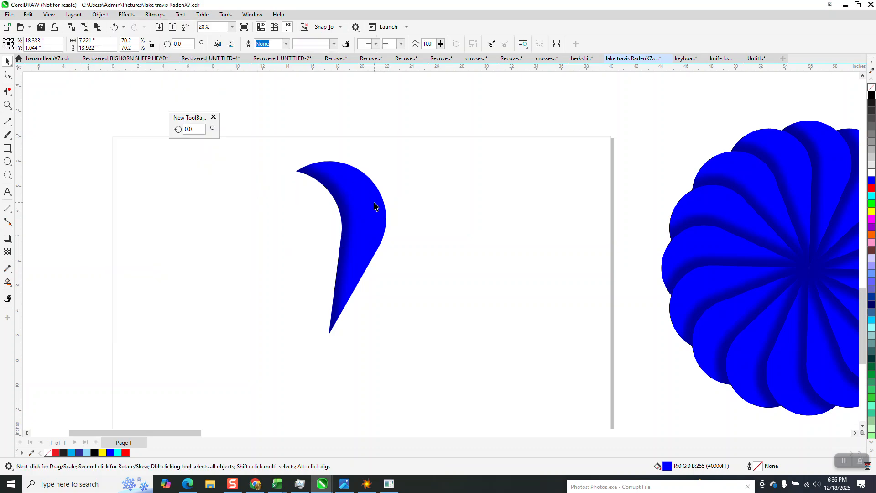
key(Right)
key(Left)
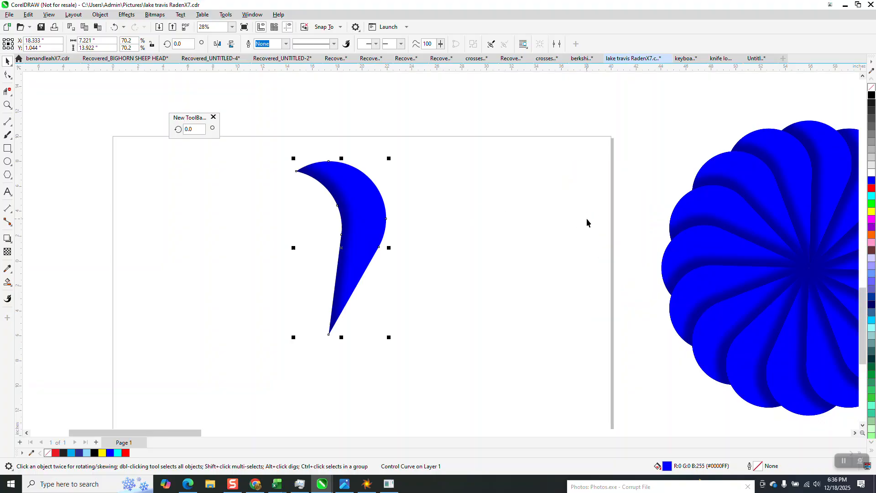
drag(281, 141, 446, 333)
click(101, 15)
mouse_move(209, 170)
click(256, 191)
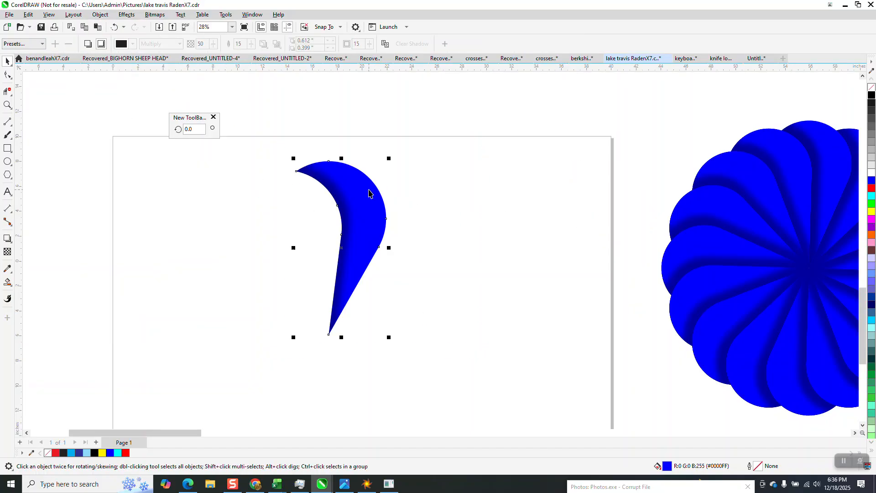
key(Right)
key(Left)
drag(265, 121, 403, 367)
- Break the inner shadow apart from the petal and group the petal with its shadow
click(101, 15)
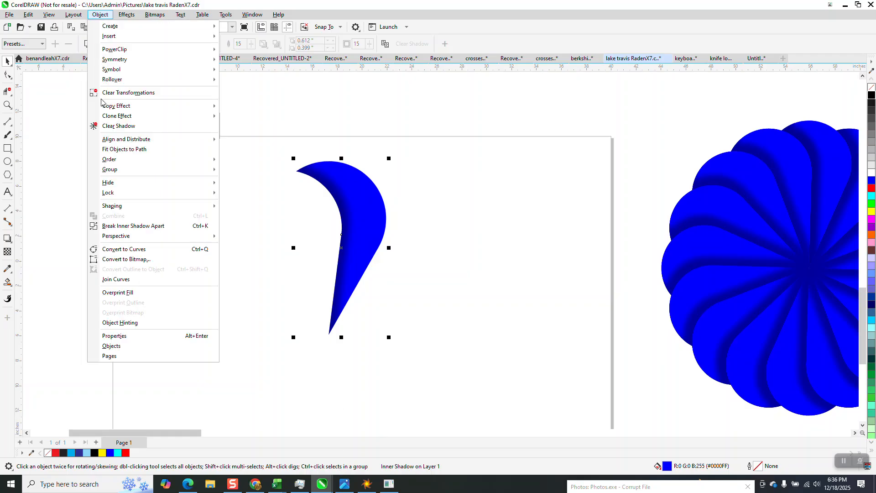
click(129, 225)
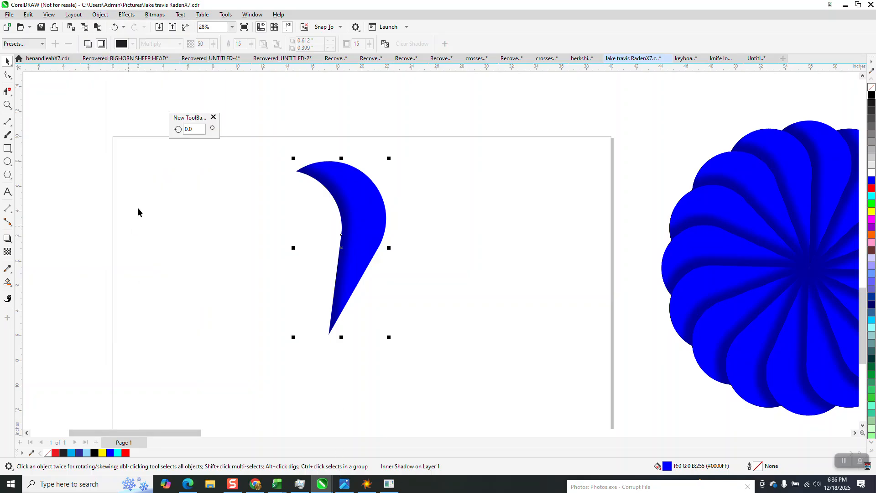
click(357, 201)
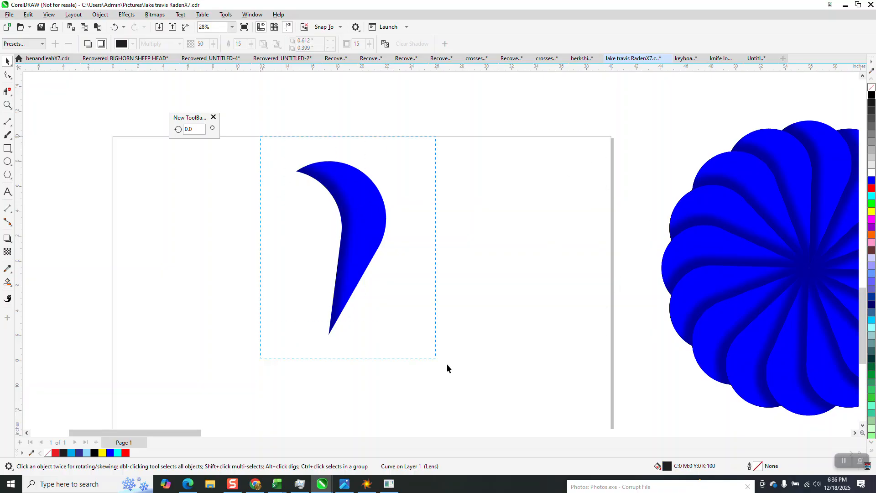
drag(453, 331, 166, 88)
click(100, 15)
mouse_move(200, 169)
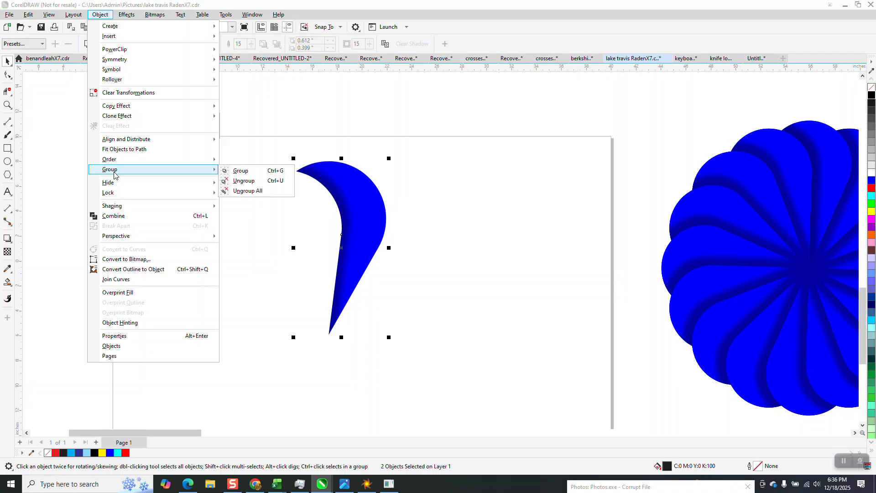
click(255, 171)
- Rotate a copy of the grouped petal 22.5° around its bottom tip
click(351, 186)
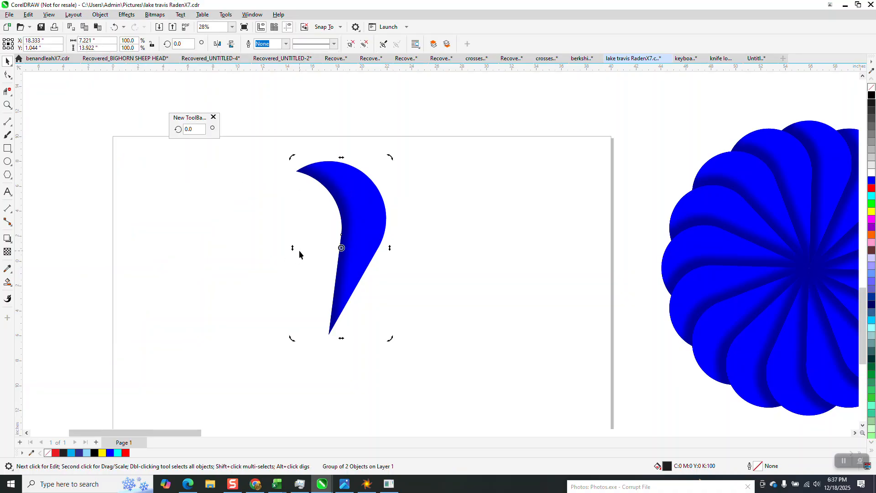
click(339, 249)
click(339, 249)
text(22.5)
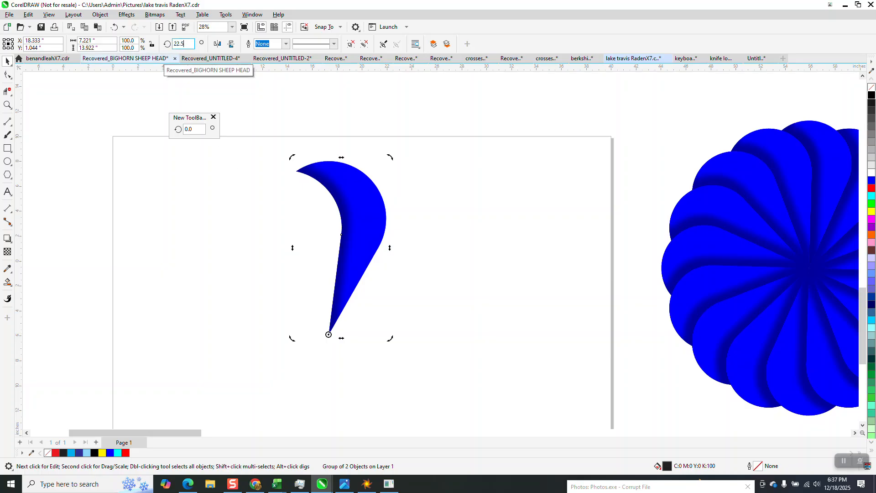
key(Return)
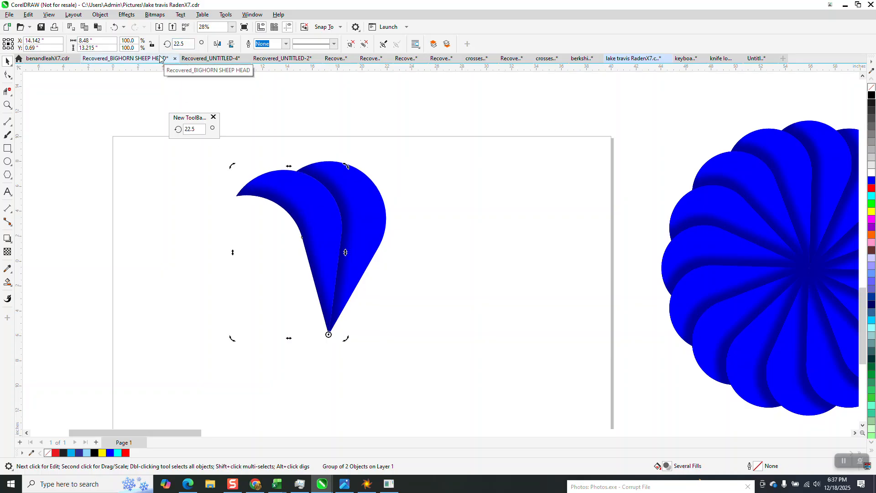
- Repeat the 22.5° rotated copy until the petals form a full ring
click(177, 44)
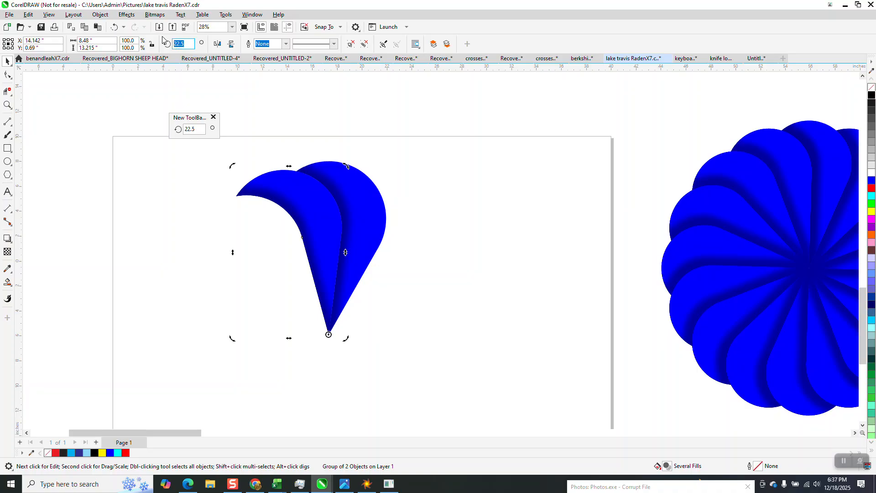
key(Return)
key(Return)
key(Return)
key(Return)
key(Return)
key(Return)
key(Return)
key(Return)
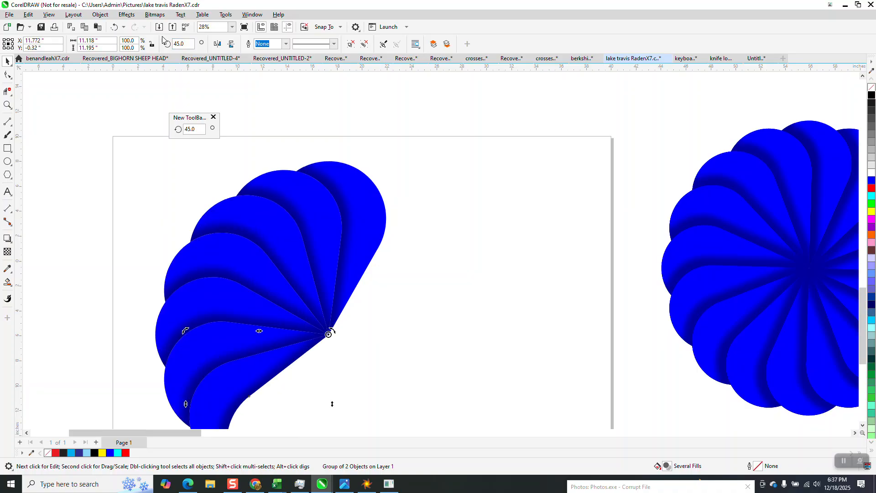
key(Return)
key(Return)
key(Return)
key(Return)
key(Return)
key(Return)
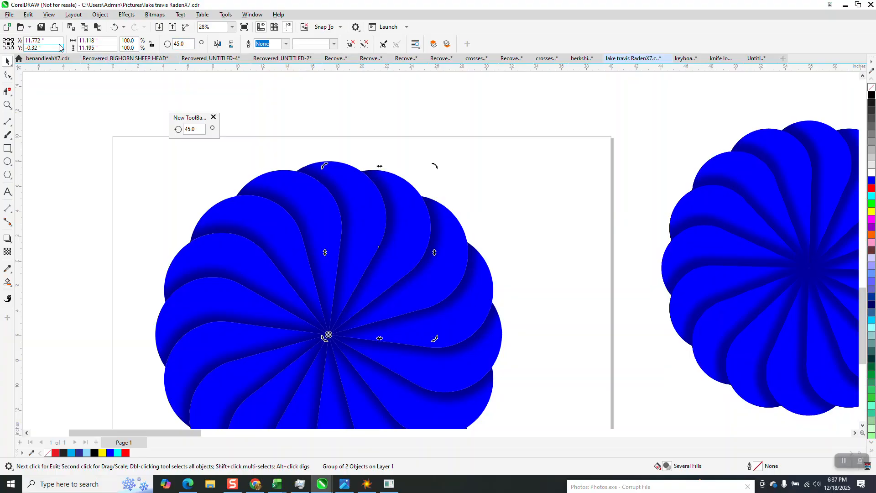
- Undo the last three rotated copies
click(116, 28)
click(115, 27)
click(115, 27)
click(116, 28)
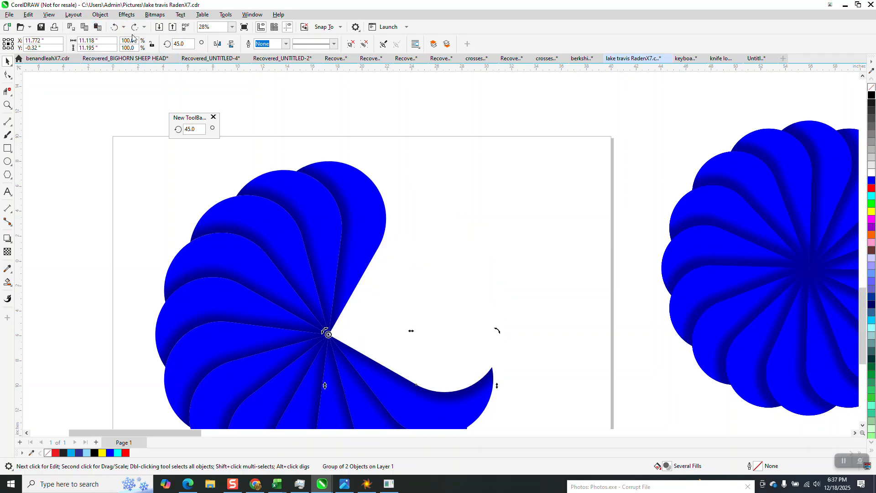
scroll(319, 146, down, 2)
click(380, 322)
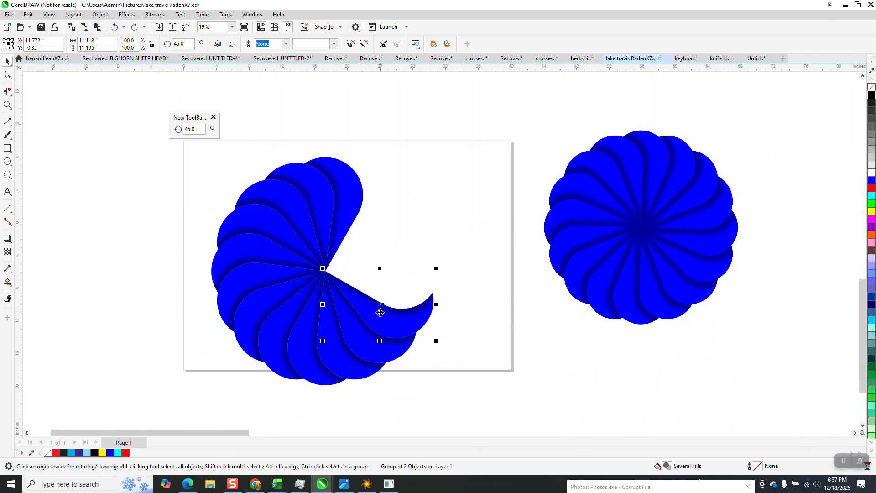
- Select and delete all petals on the page
drag(204, 155, 477, 394)
key(Delete)
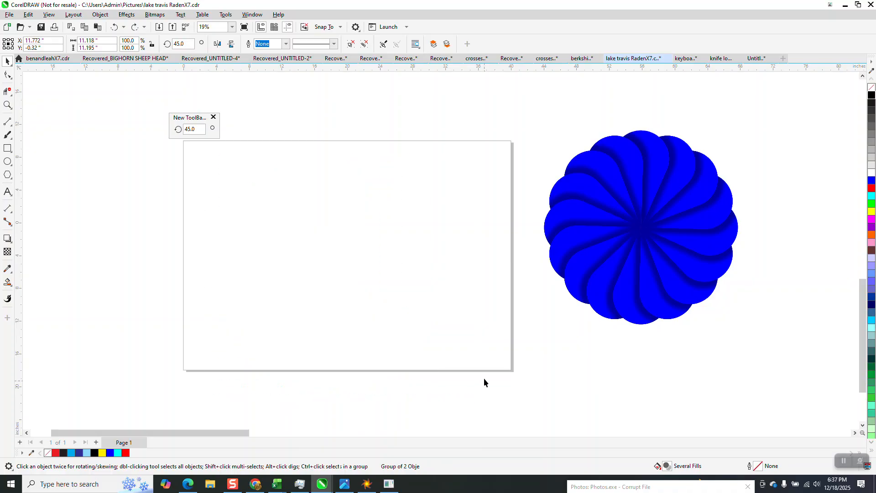
- Draw a circle about 12.3 inches in diameter and center it on the page
click(8, 161)
drag(412, 231, 313, 299)
key(p)
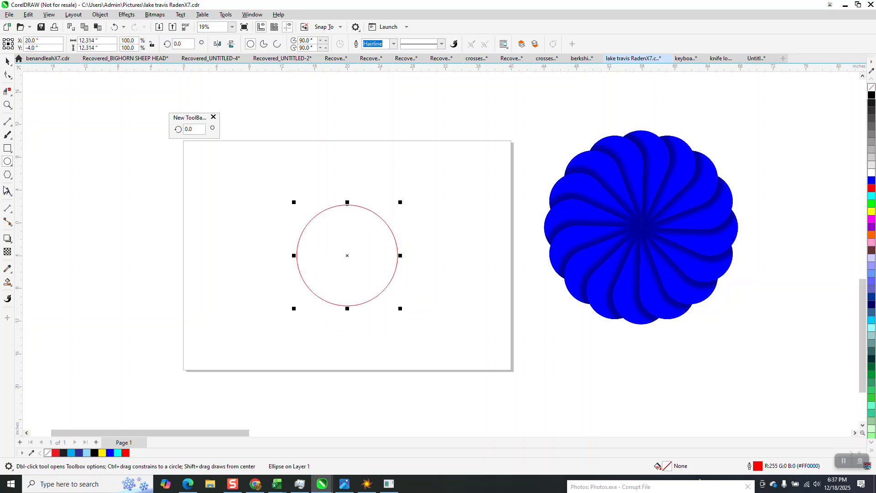
- Draw a vertical line about 31 inches long through the circle and center it on the page
click(7, 121)
drag(259, 104, 272, 356)
key(p)
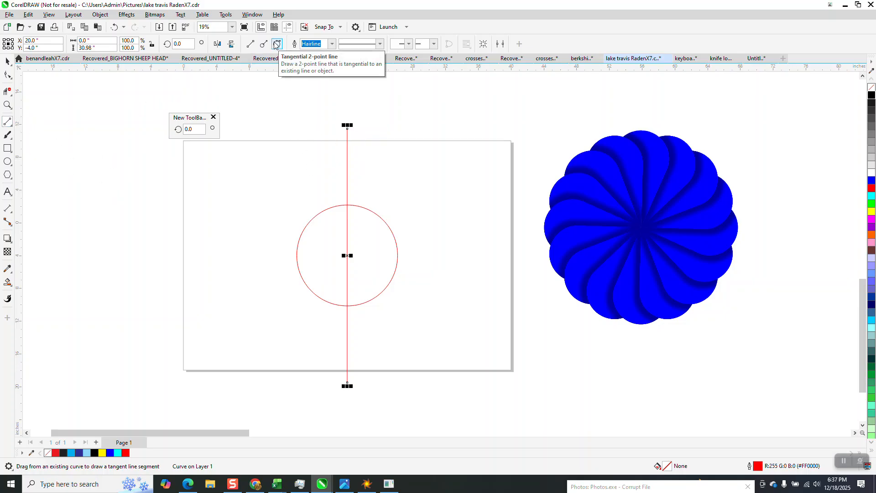
- Draw a tangent line from the vertical line's top end to the circle's left side and mirror a copy to the right side
drag(347, 128, 299, 236)
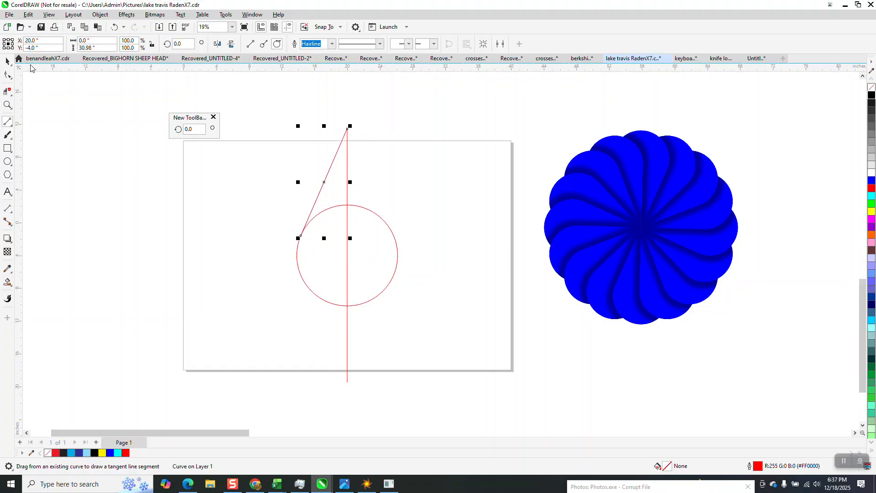
click(9, 61)
click(358, 101)
click(327, 178)
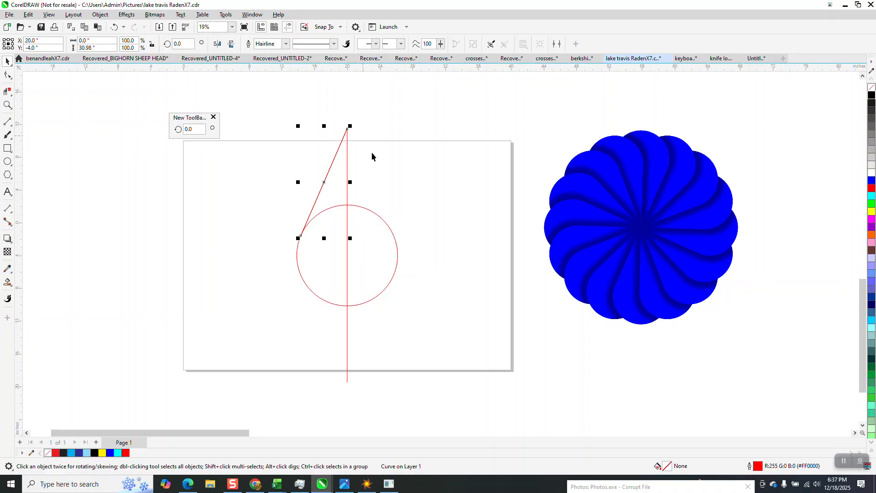
drag(299, 182, 349, 187)
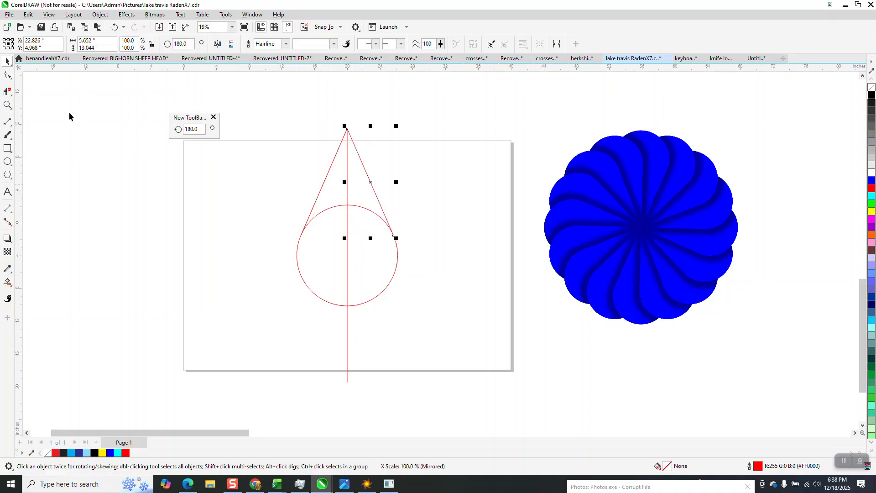
- Trim the circle and line segments into a teardrop shape and move the teardrop to the page's left
click(9, 91)
drag(342, 190, 361, 245)
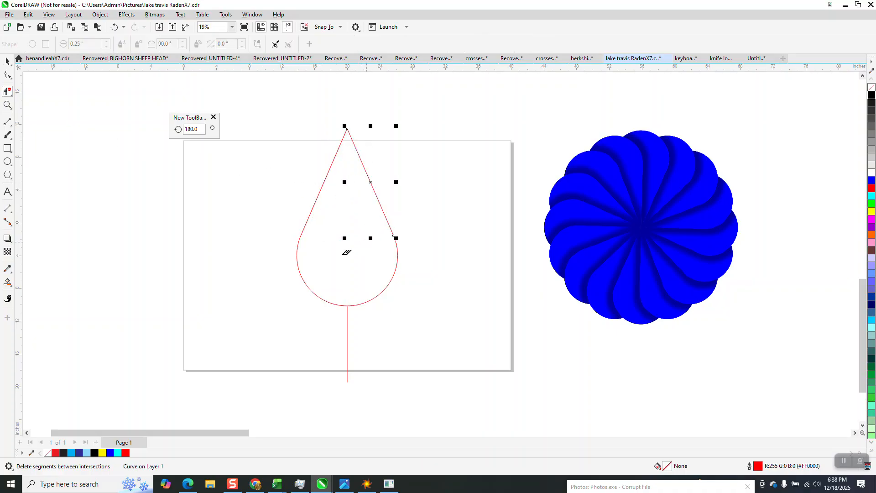
click(346, 320)
click(324, 245)
click(8, 61)
drag(328, 209, 206, 245)
- Delete the leftover construction lines
drag(294, 135, 401, 268)
click(396, 243)
key(Delete)
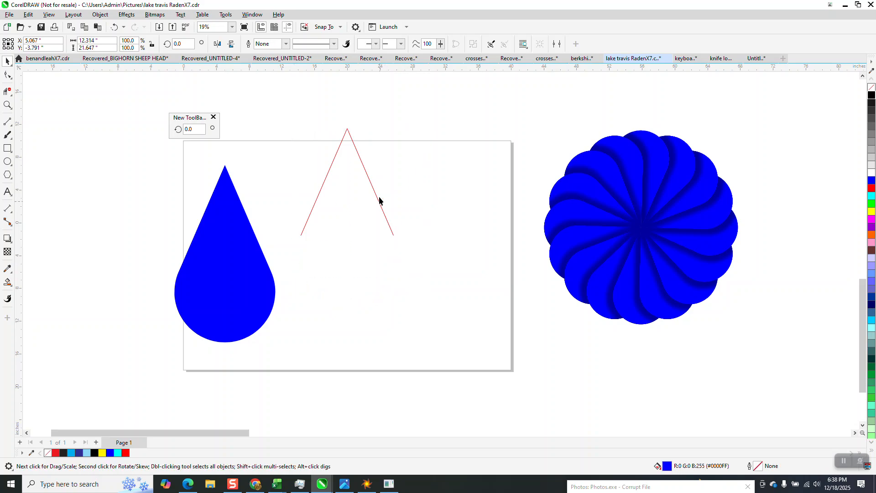
click(373, 196)
key(Delete)
click(322, 191)
key(Delete)
- Move the teardrop back to the page center and set its fill to none
drag(246, 246, 378, 231)
click(871, 89)
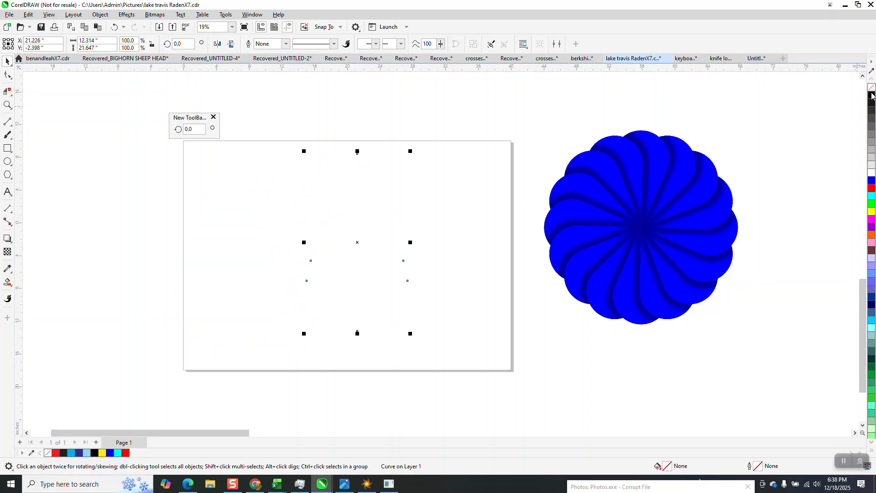
- Scale the teardrop down to about 61.8% and reposition it near the page center
drag(410, 151, 369, 221)
drag(338, 260, 349, 213)
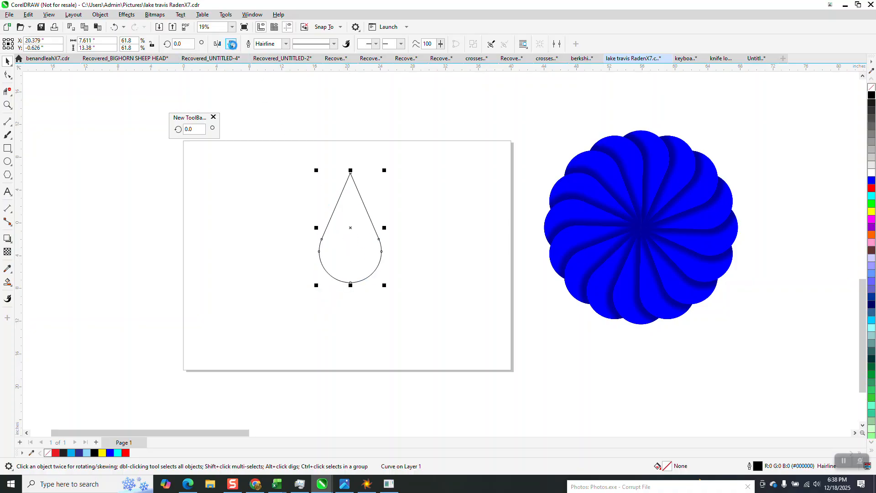
- Flip the teardrop vertically and rotate a copy 22.5° about its bottom tip
click(232, 44)
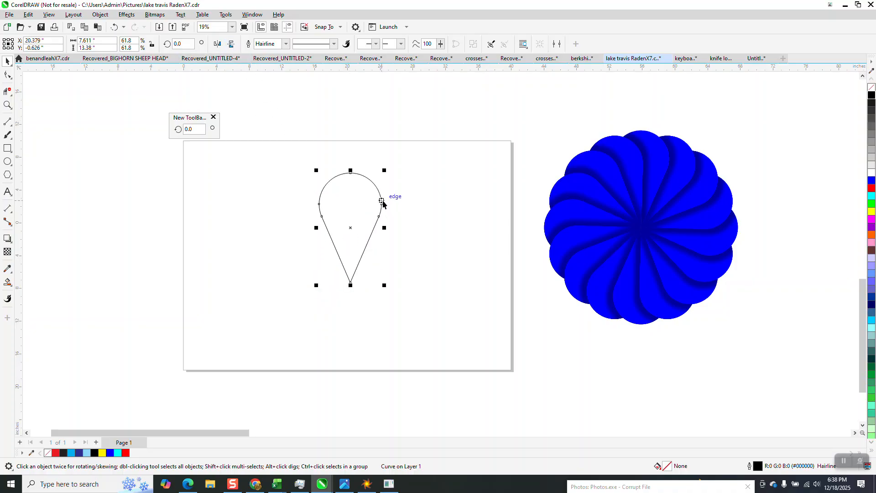
click(366, 233)
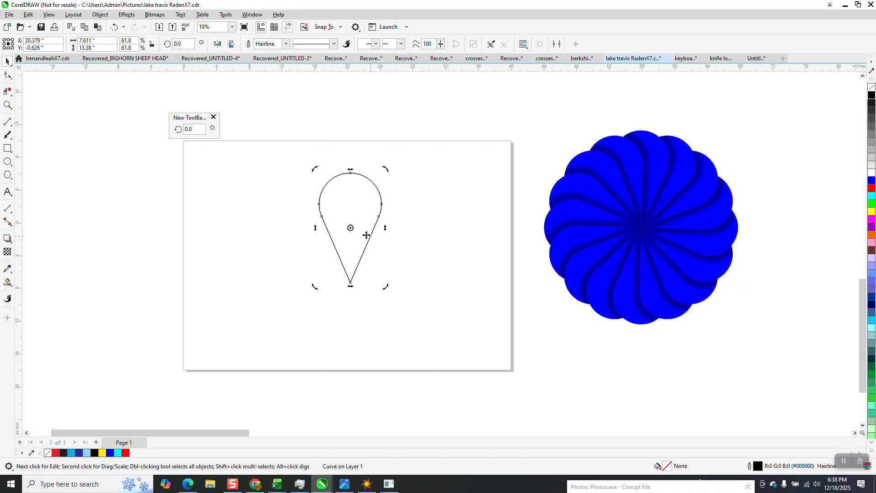
drag(350, 282, 351, 282)
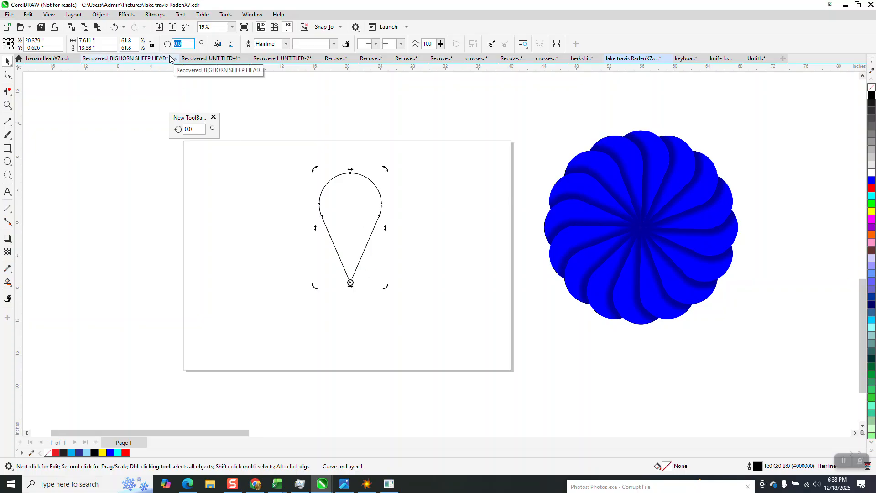
text(22.5)
key(Return)
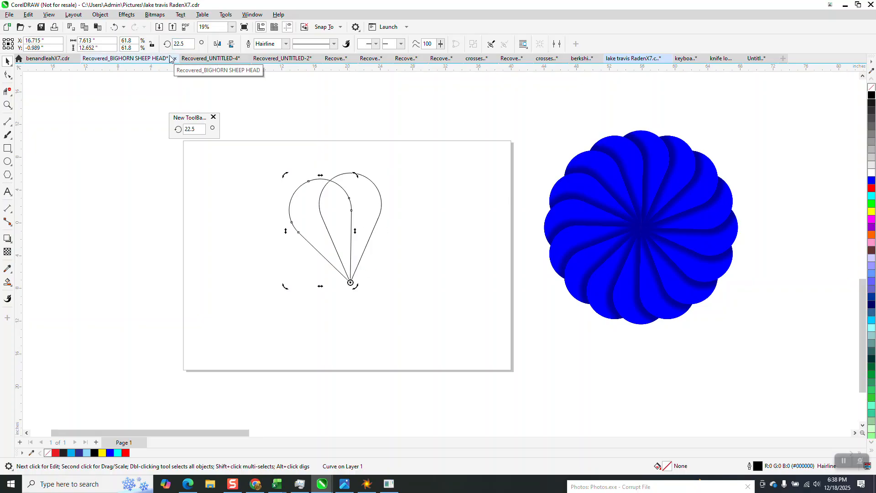
- Smart-fill the part of the original teardrop not covered by the rotated copy with blue and nudge it aside
click(9, 283)
click(370, 201)
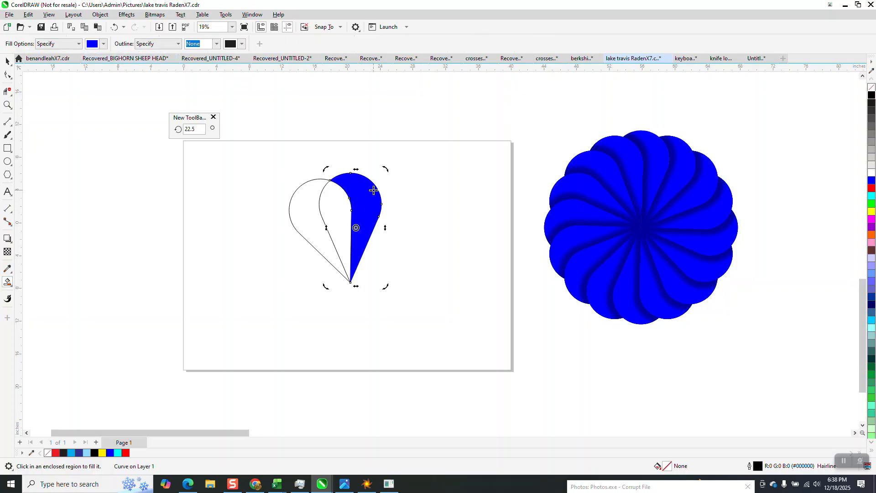
key(Right)
- Delete both teardrop outlines and move the blue petal shape back onto the page
click(8, 62)
drag(258, 150, 417, 285)
key(Delete)
click(528, 220)
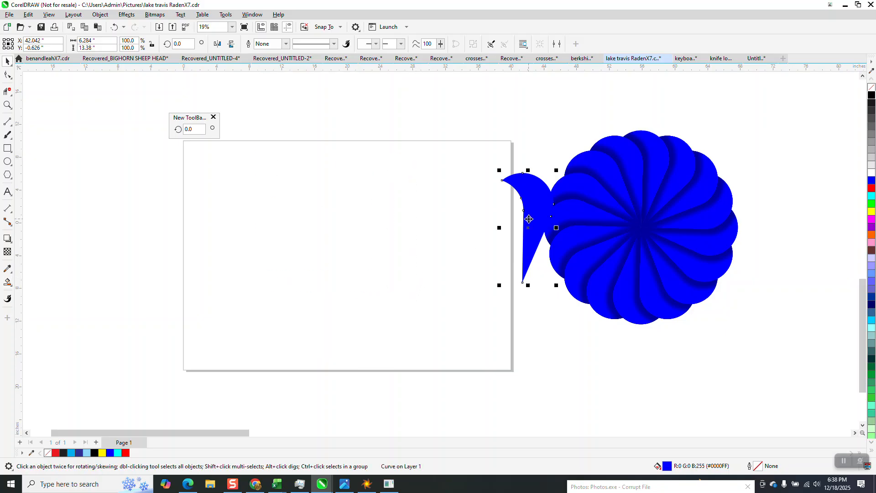
key(Left)
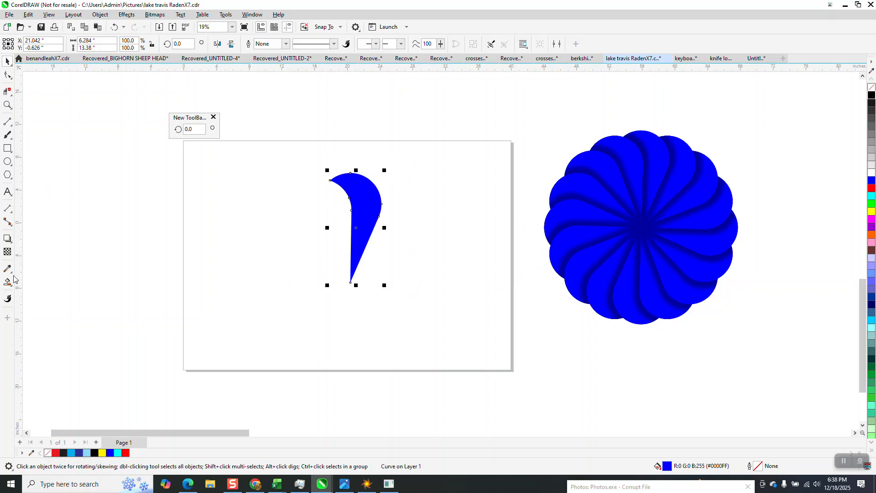
- Apply an inner shadow to the blue petal shape
click(7, 238)
drag(356, 228, 387, 202)
click(255, 219)
click(7, 61)
drag(289, 137, 497, 336)
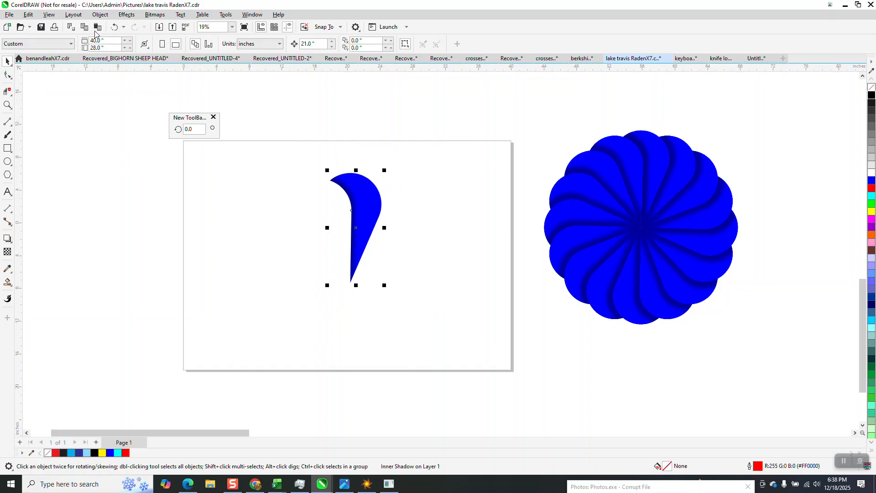
- Break the inner shadow apart from the petal and group the petal with its shadow
click(100, 14)
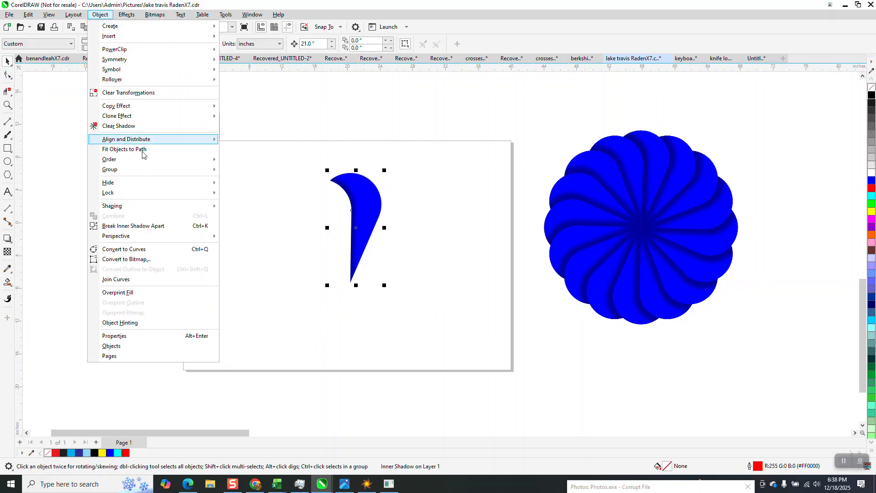
click(152, 226)
drag(431, 287, 431, 288)
click(100, 14)
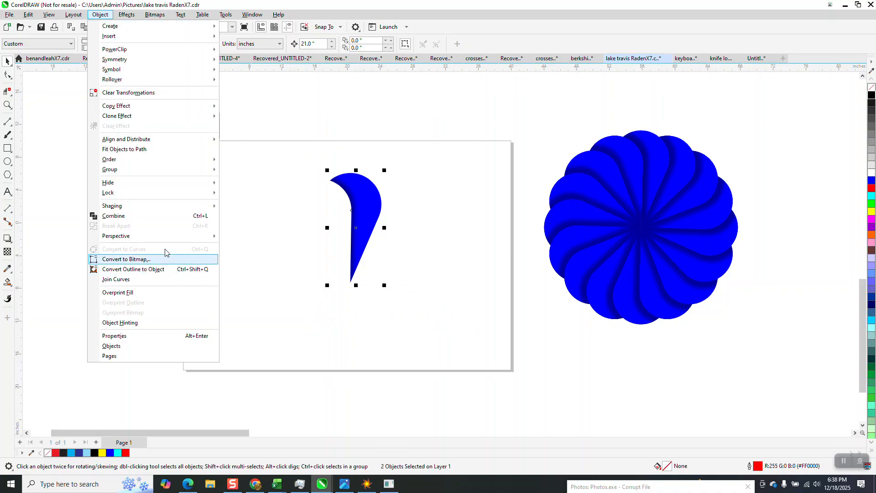
mouse_move(122, 173)
click(242, 176)
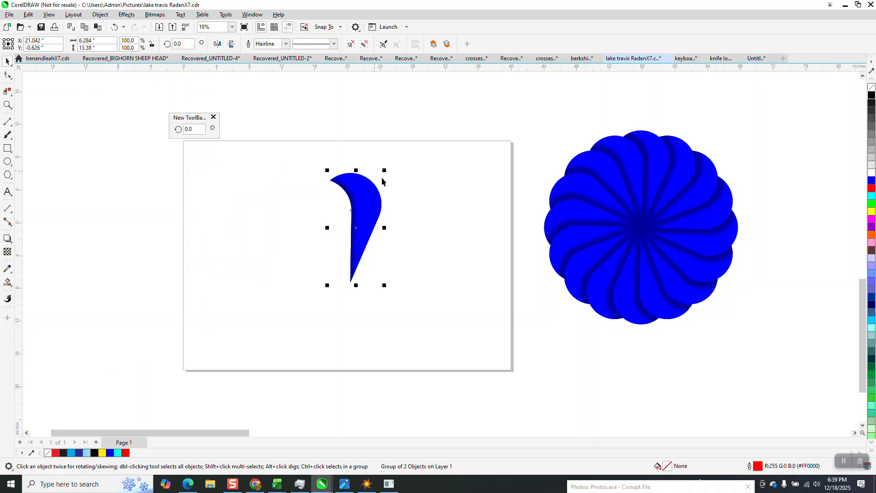
- Rotate copies of the grouped petal by 22.5° about its tip repeatedly until a full rosette forms
click(355, 193)
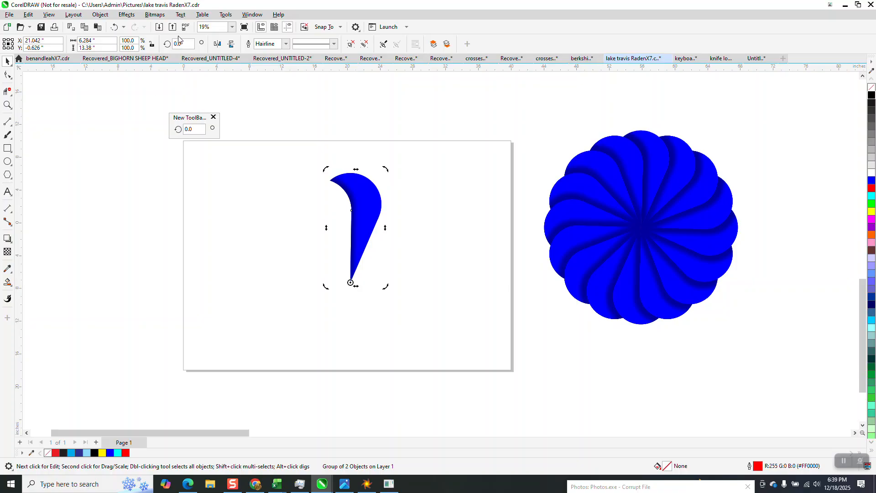
text(22)
key(ctrl+Return)
key(ctrl+r)
key(ctrl+r)
key(ctrl+r)
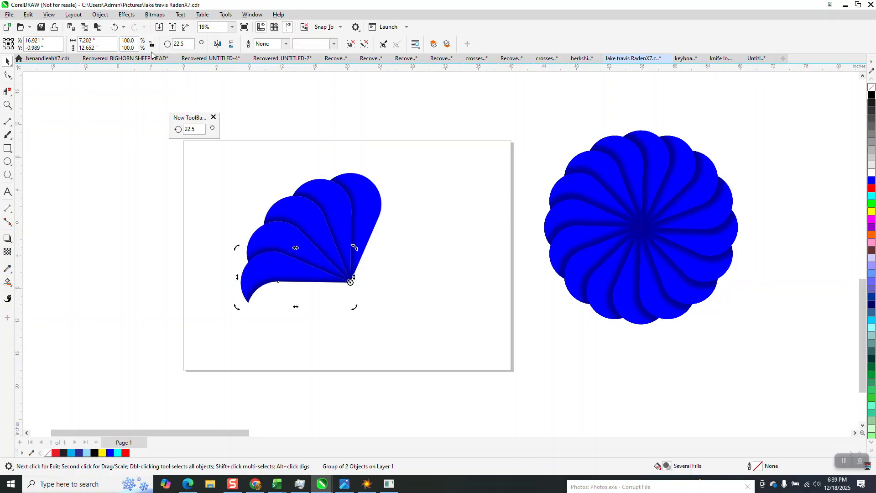
key(ctrl+r)
key(ctrl+r)
key(ctrl+r)
key(ctrl+r)
key(ctrl+r)
key(ctrl+r)
key(ctrl+r)
key(ctrl+r)
key(ctrl+r)
key(ctrl+r)
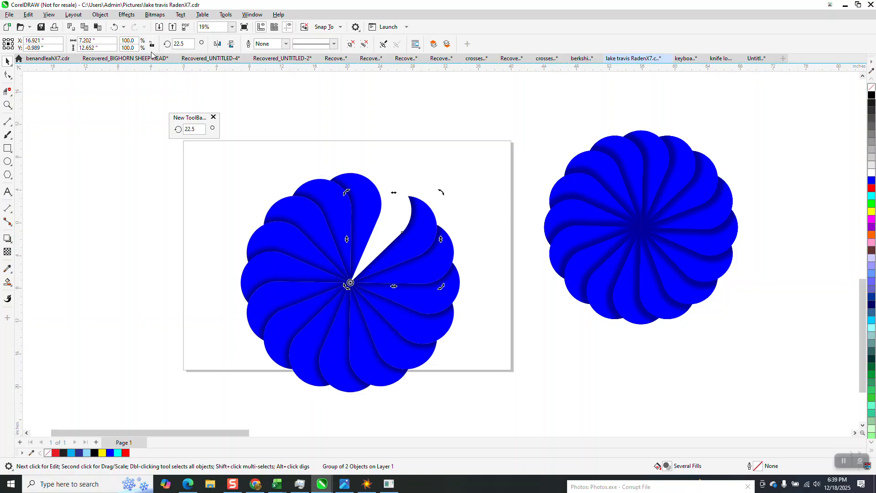
key(ctrl+r)
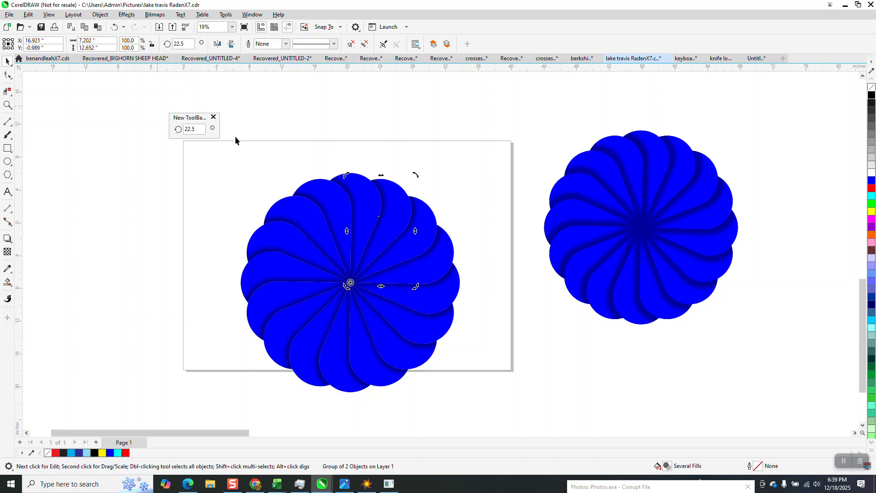
- Zoom in and out to inspect the completed rosette
click(8, 105)
mouse_move(237, 166)
mouse_down()
mouse_move(305, 290)
mouse_move(526, 396)
mouse_up()
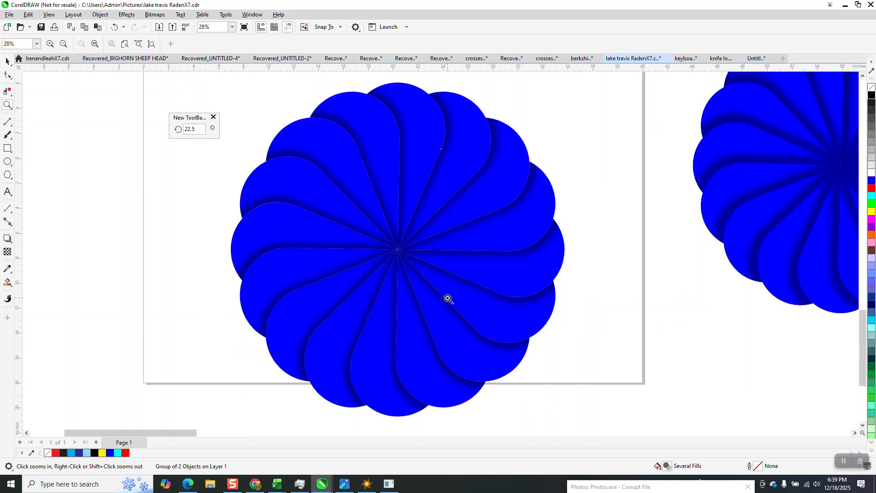
scroll(448, 299, down, 1)
click(8, 61)
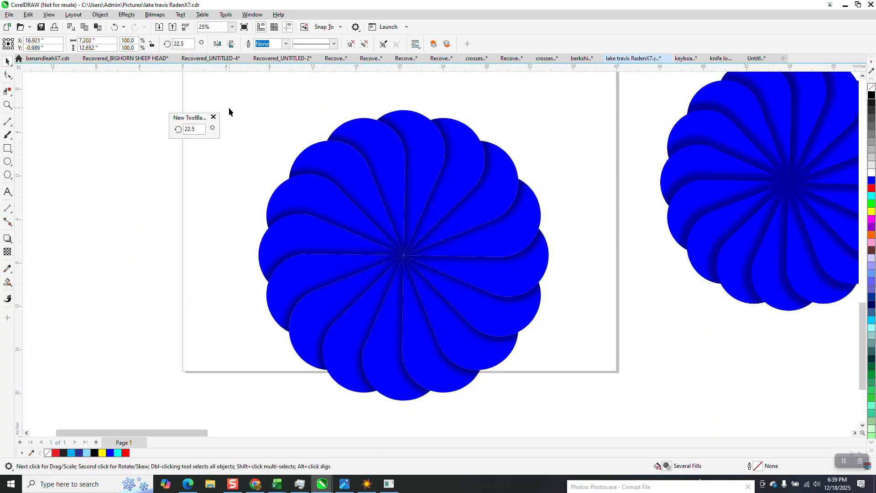
scroll(264, 144, down, 2)
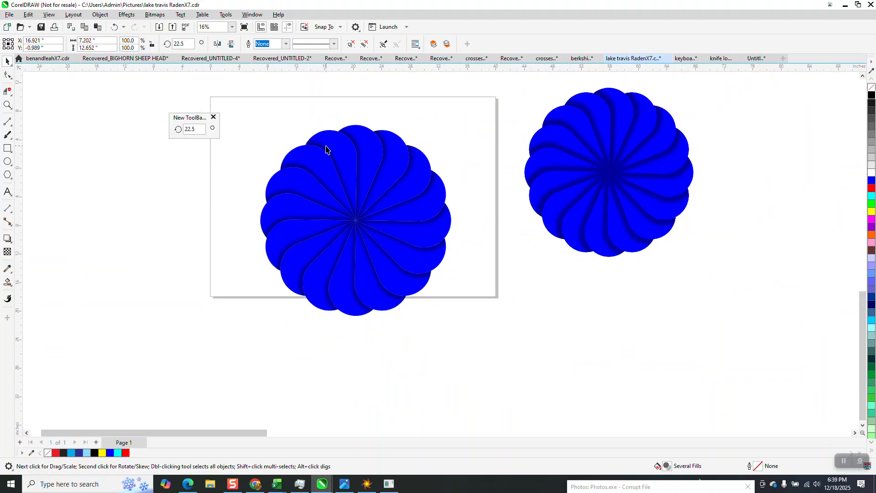